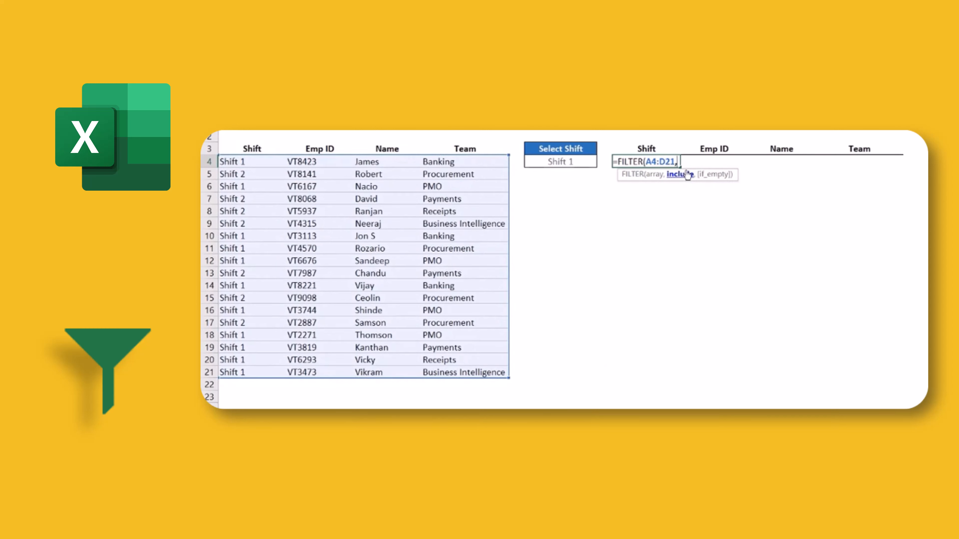
Complete the FILTER formula over A4:D21 with the condition that A4:A21 equals the Select Shift cell, and enter it.
left_click_drag(252, 164, 242, 373)
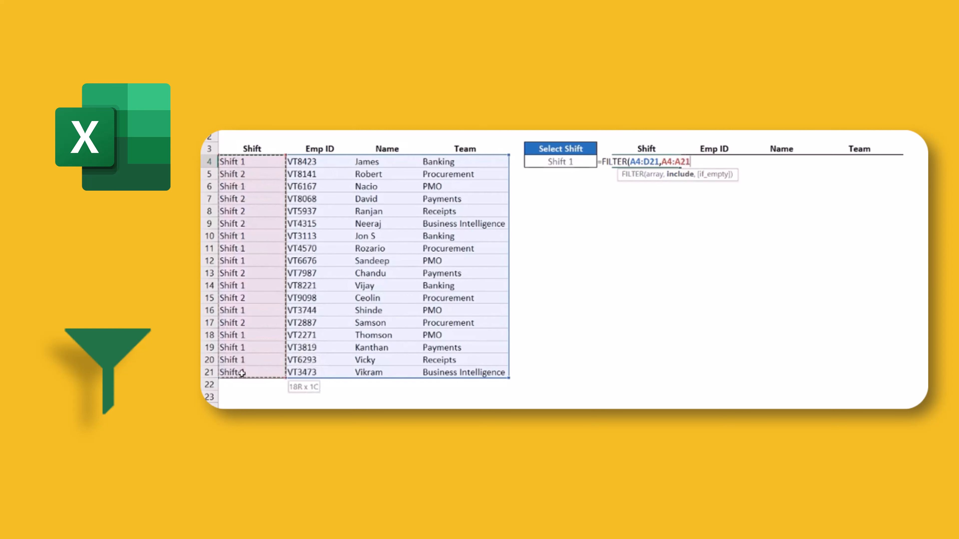
type("=")
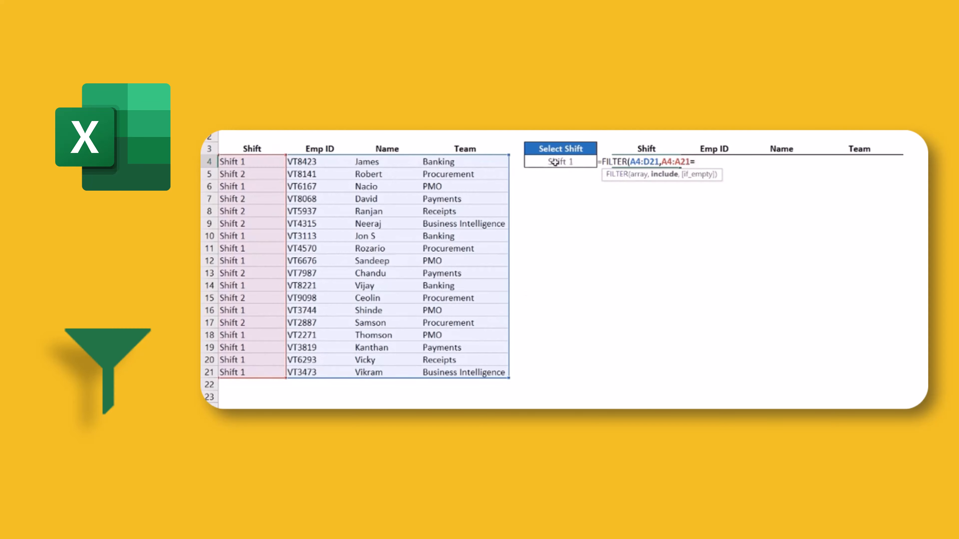
left_click(569, 163)
key("Return")
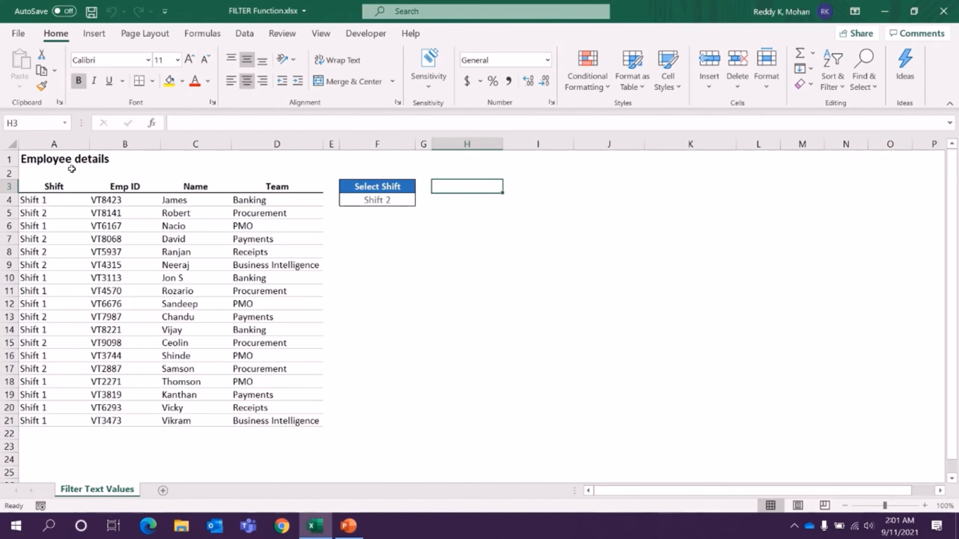
Set the Select Shift cell to Shift 1.
left_click_drag(55, 183, 317, 419)
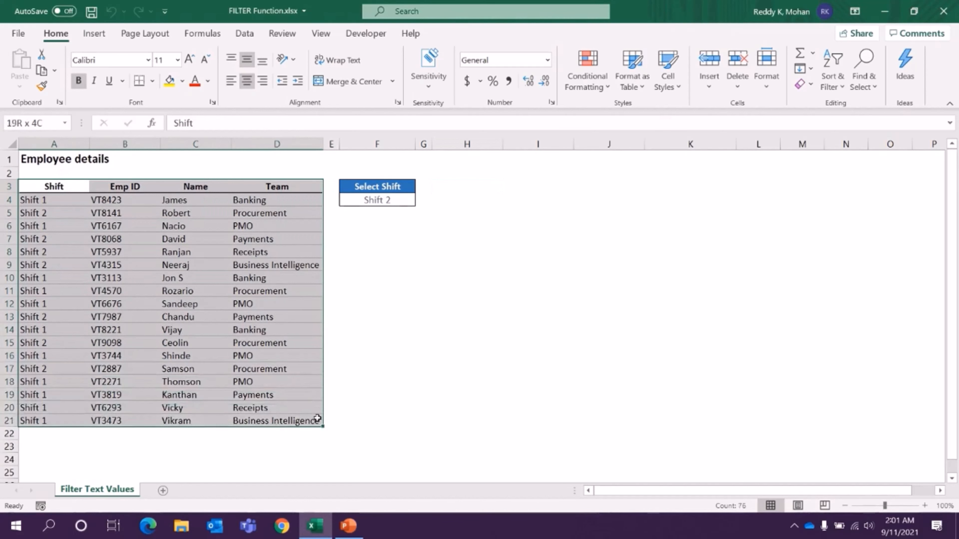
left_click(383, 201)
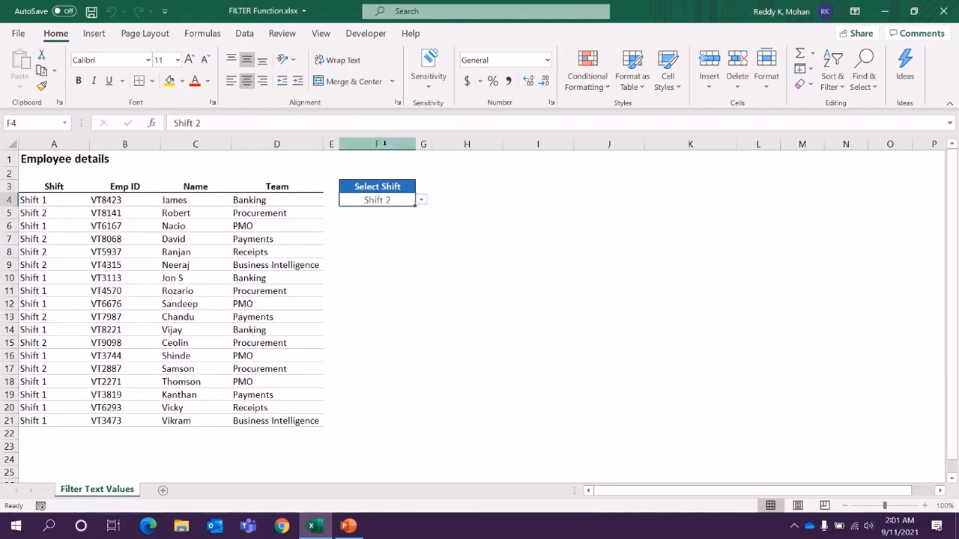
left_click(421, 200)
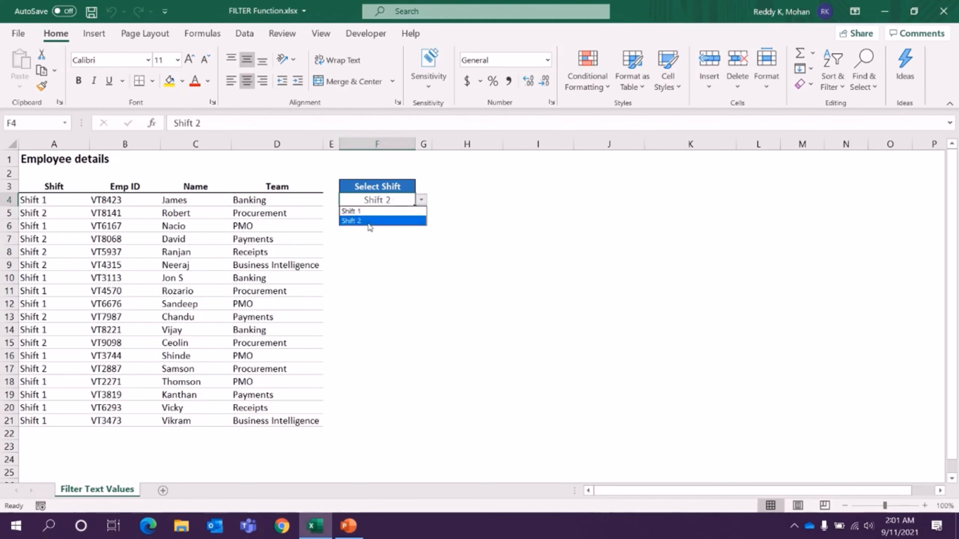
left_click(372, 213)
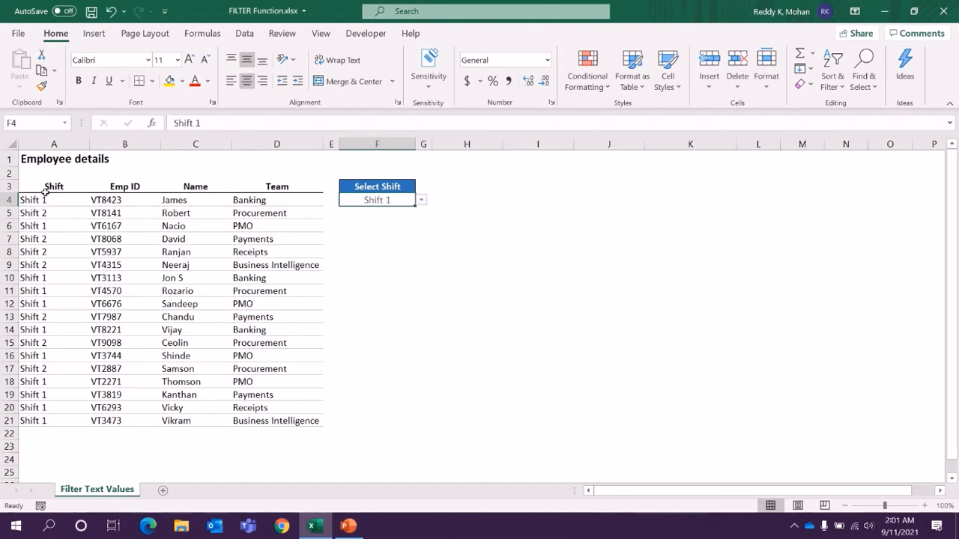
Copy the employee table's header row A3:D3 and paste it starting at H3.
left_click_drag(48, 186, 314, 424)
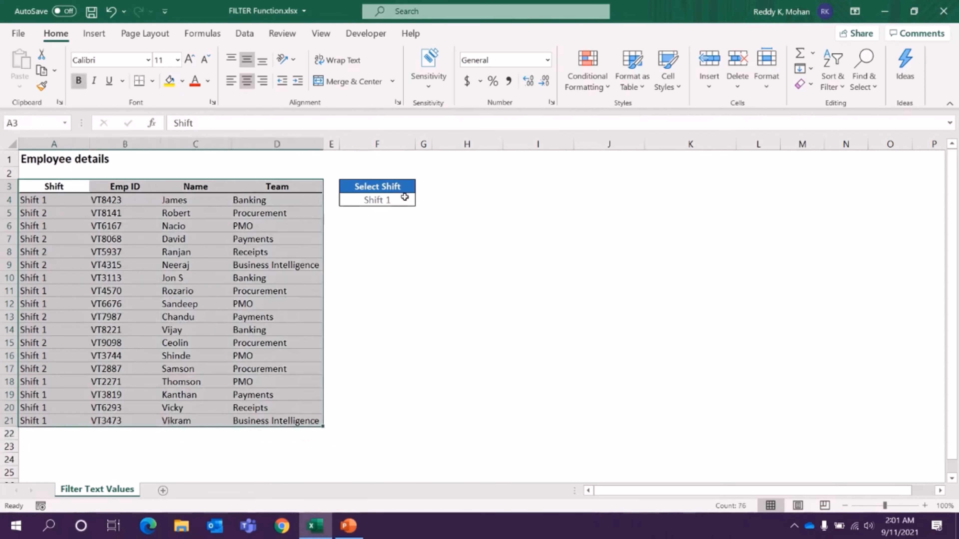
left_click(455, 191)
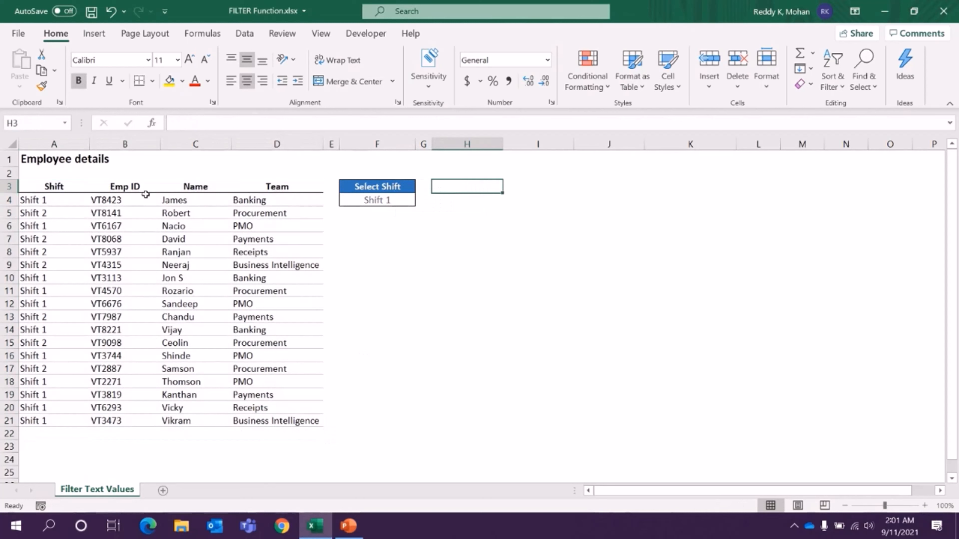
left_click(39, 188)
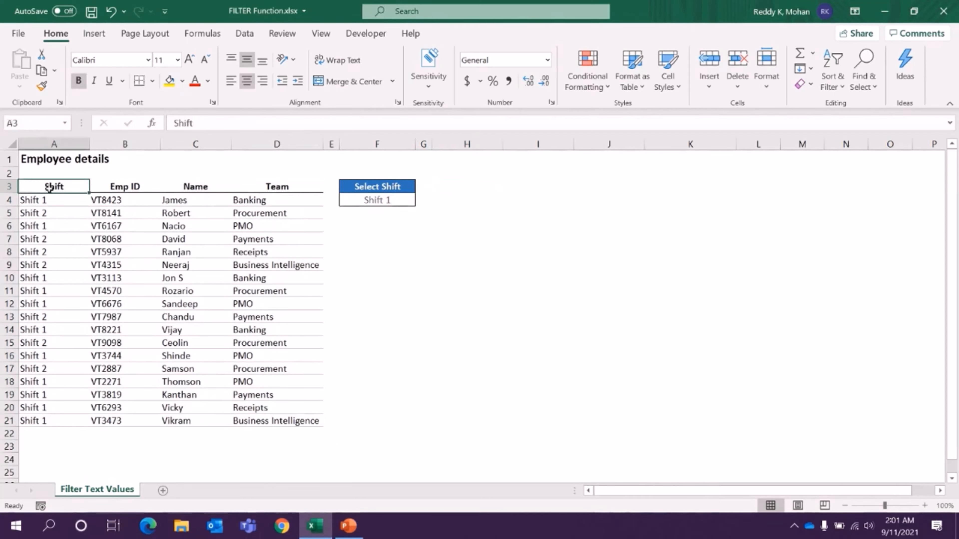
left_click_drag(49, 188, 286, 192)
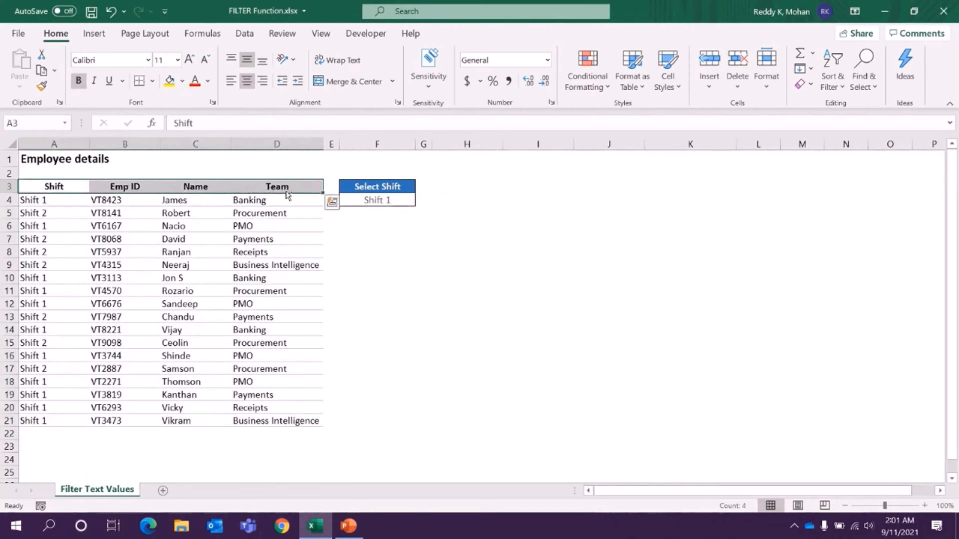
key("ctrl+c")
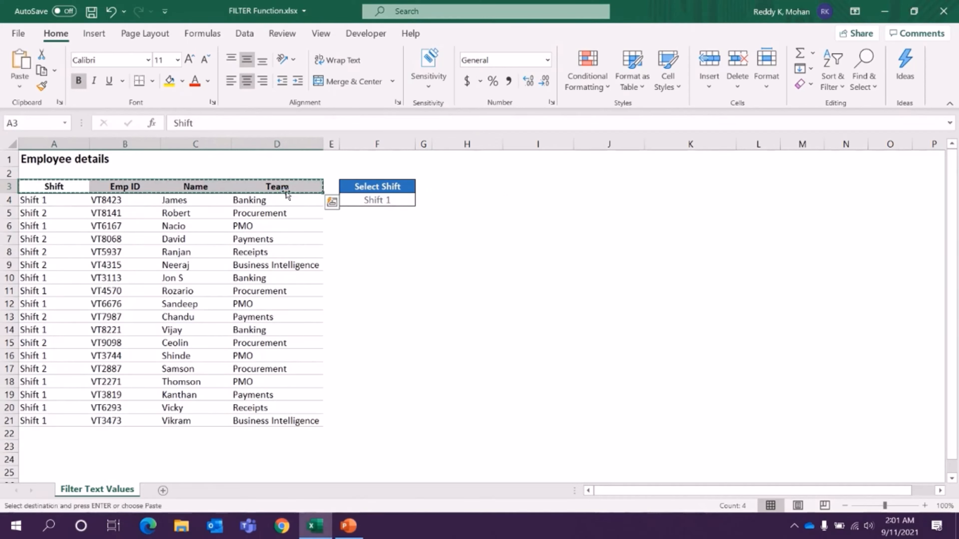
left_click(443, 186)
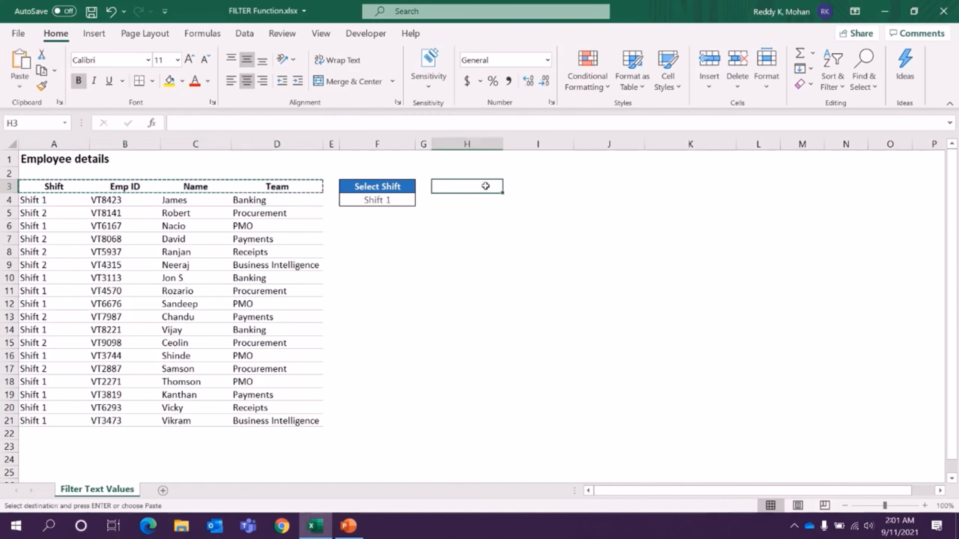
key("ctrl+v")
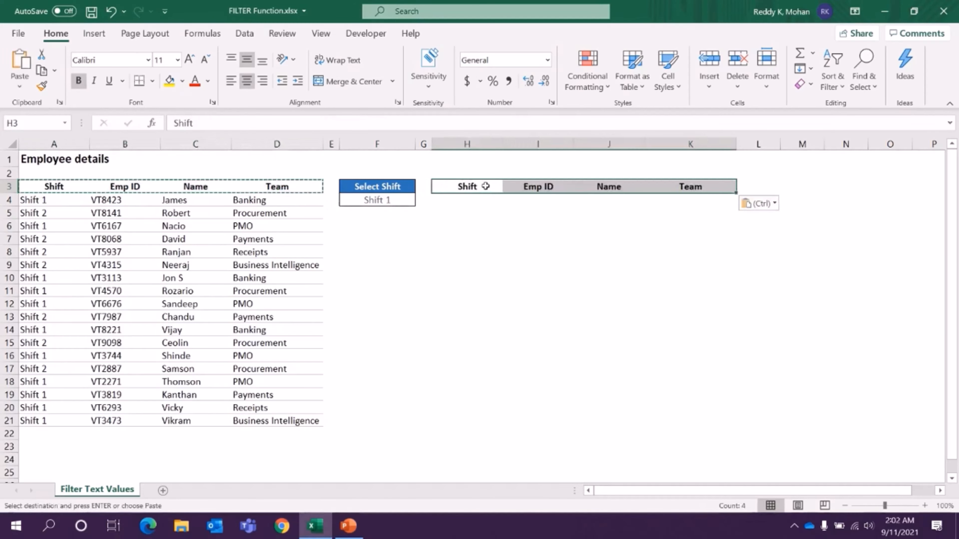
Enter =FILTER(A4:D21,A4:A21=F4) in H4 to list the employees of the selected shift.
left_click(463, 198)
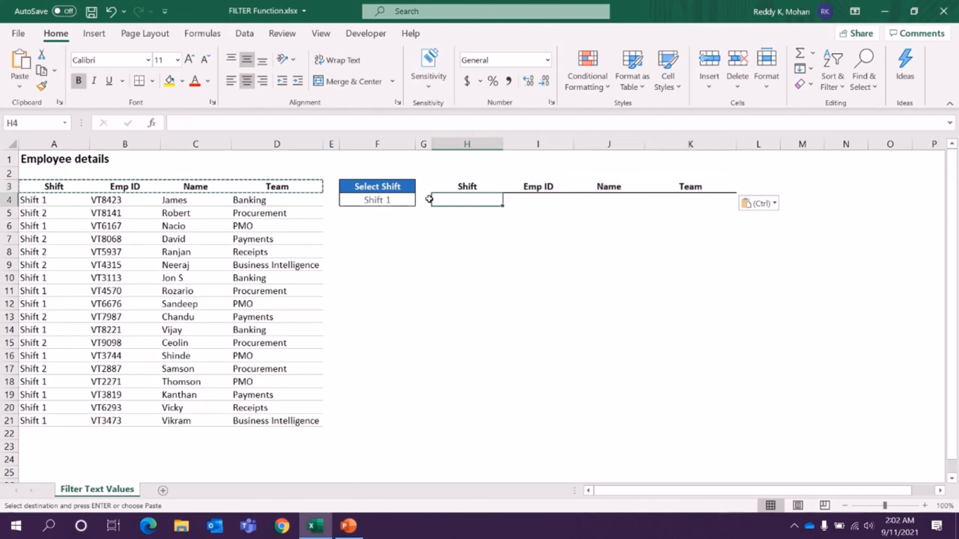
key("Escape")
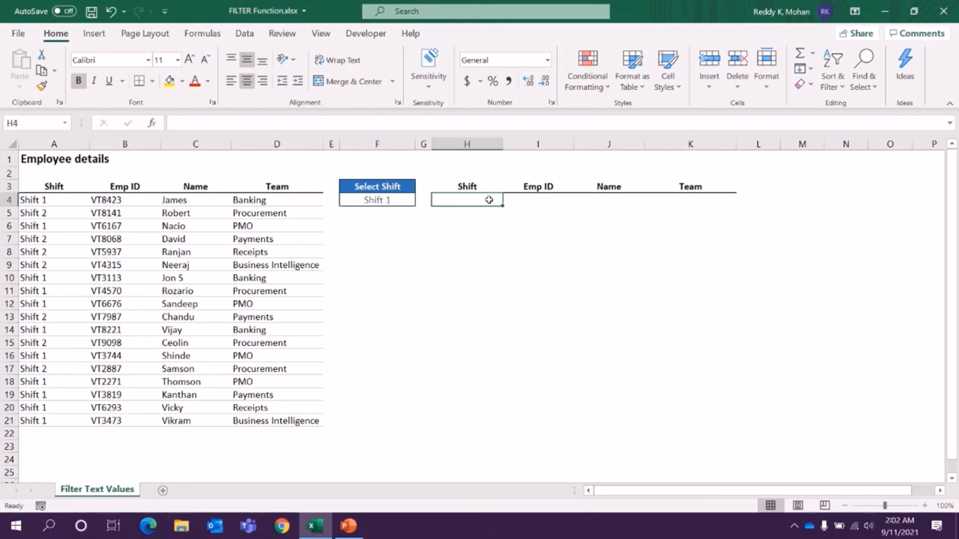
type("=fi")
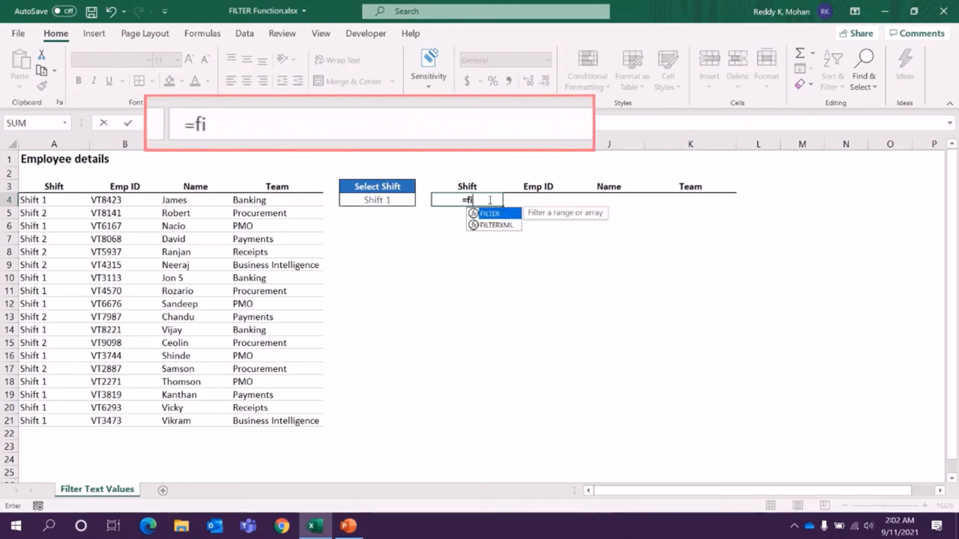
type("l")
key("Tab")
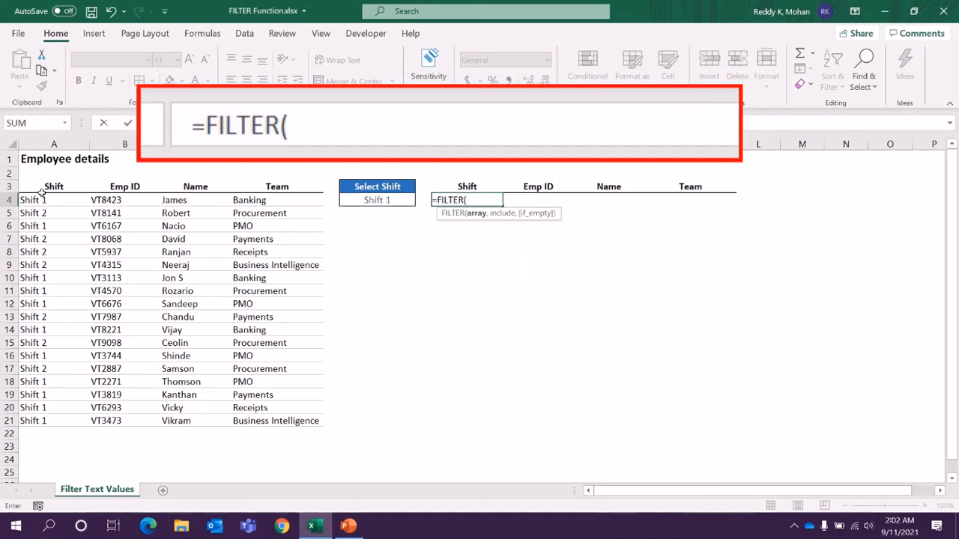
left_click_drag(34, 199, 294, 424)
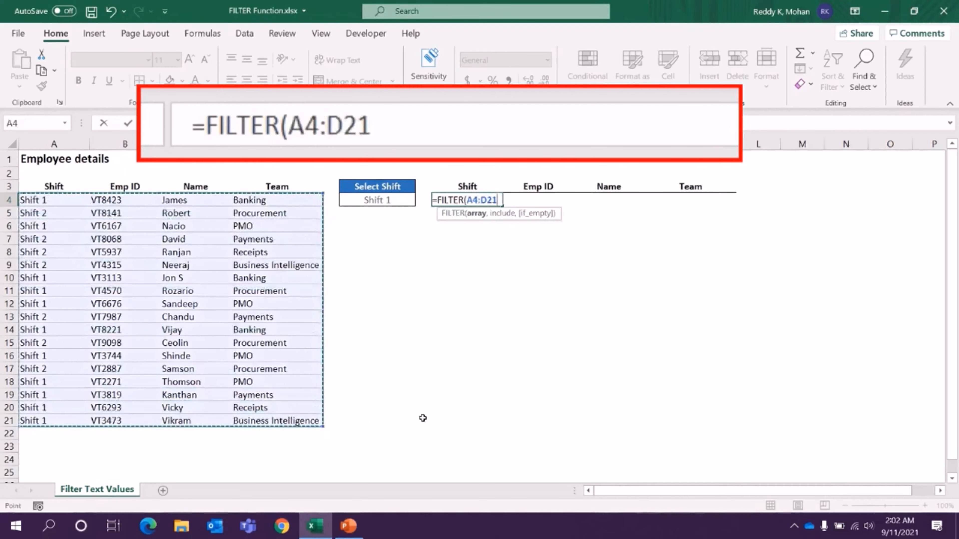
type(",")
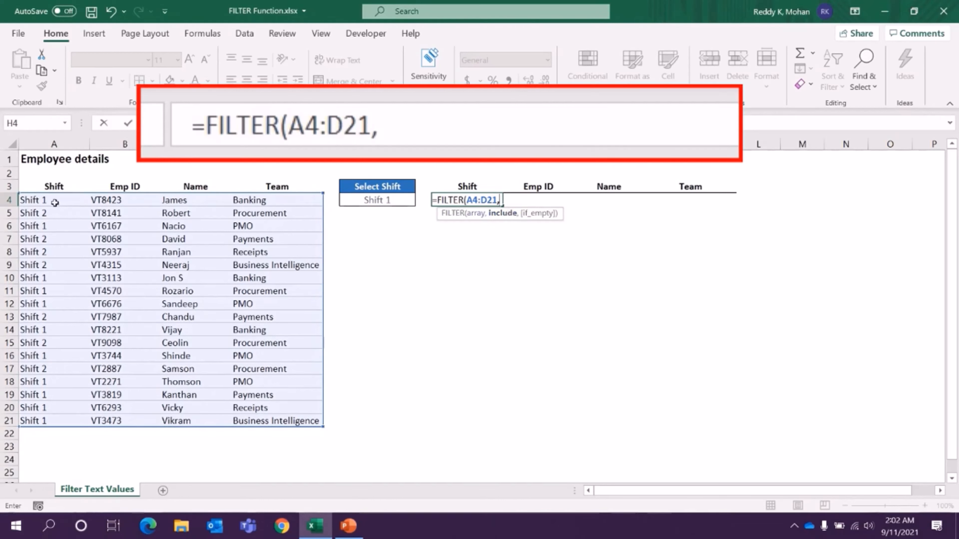
left_click_drag(55, 203, 43, 421)
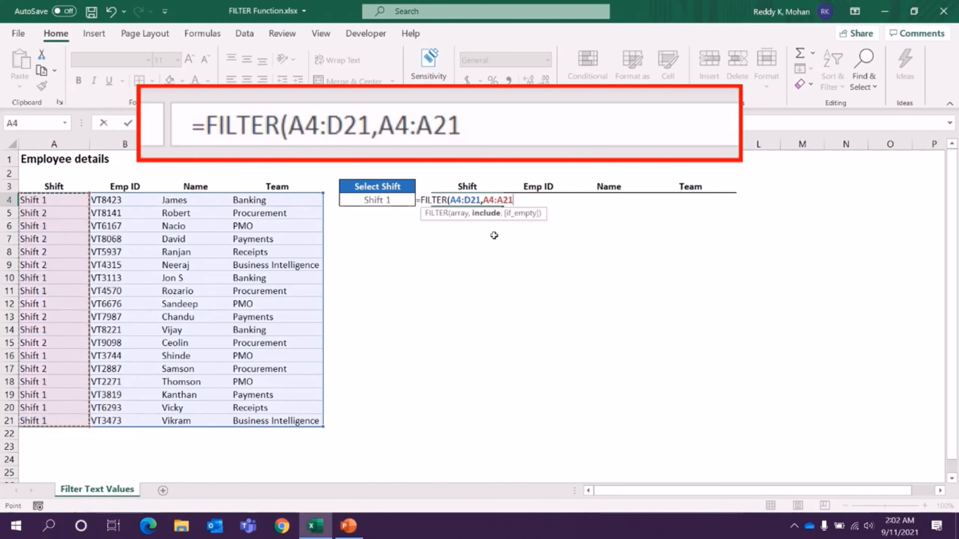
type("=")
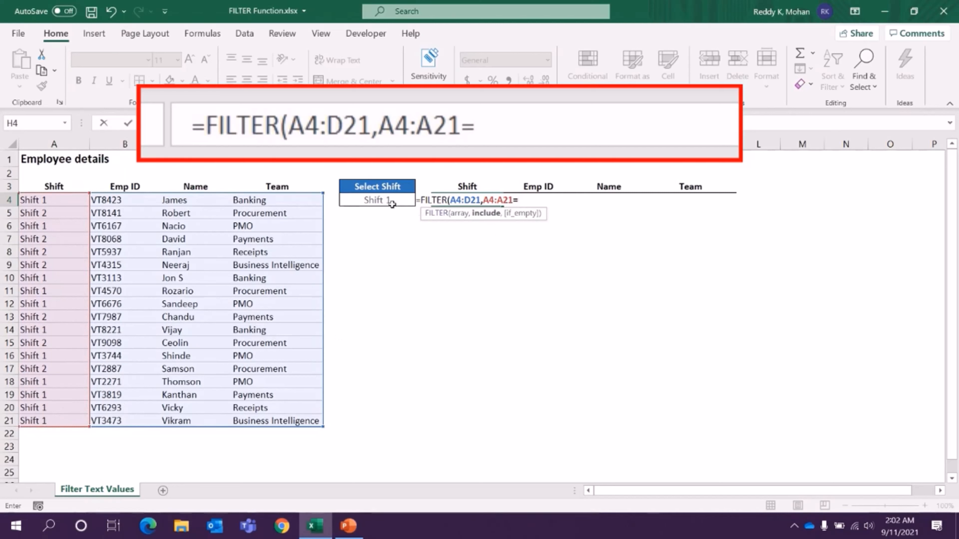
left_click(373, 199)
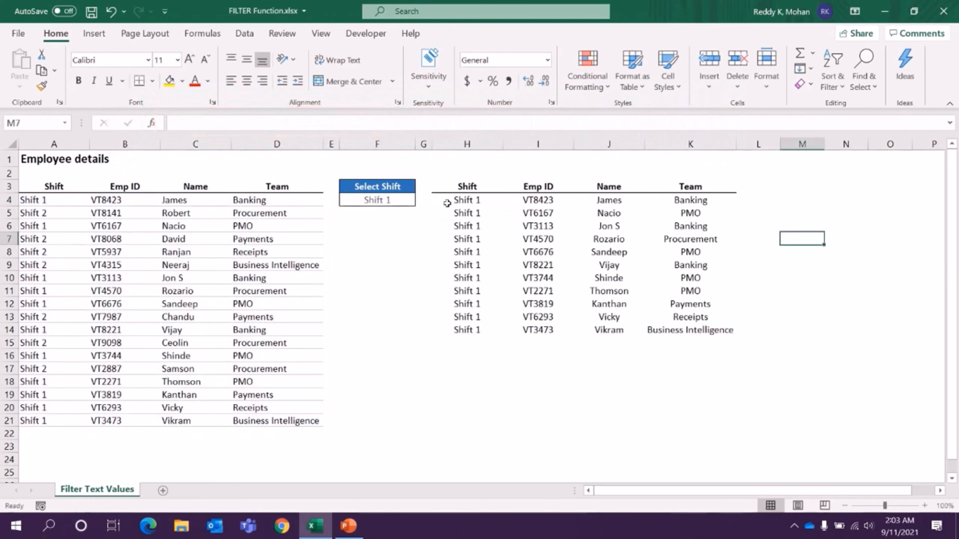
Switch the Select Shift cell to Shift 2 and check the rows of the filtered employee list.
left_click_drag(466, 200, 467, 330)
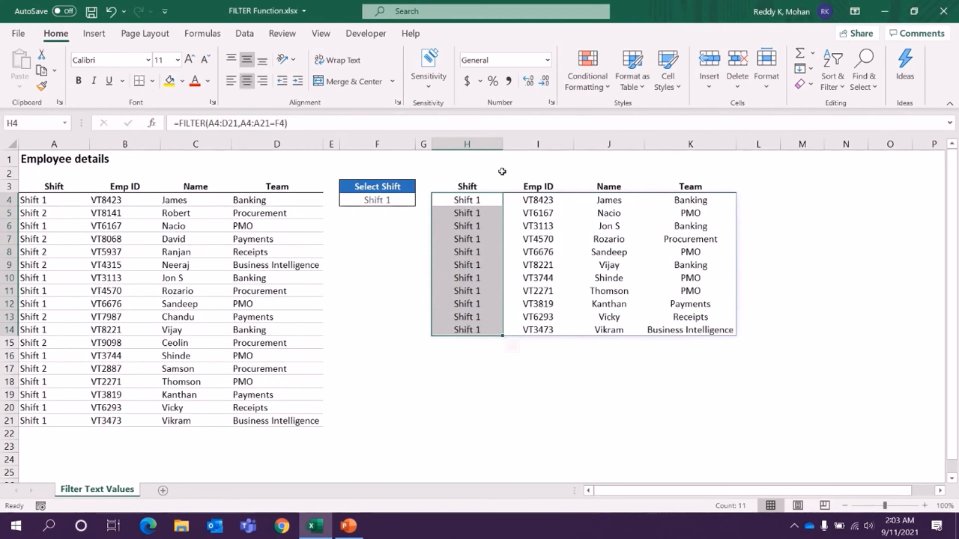
left_click(550, 239)
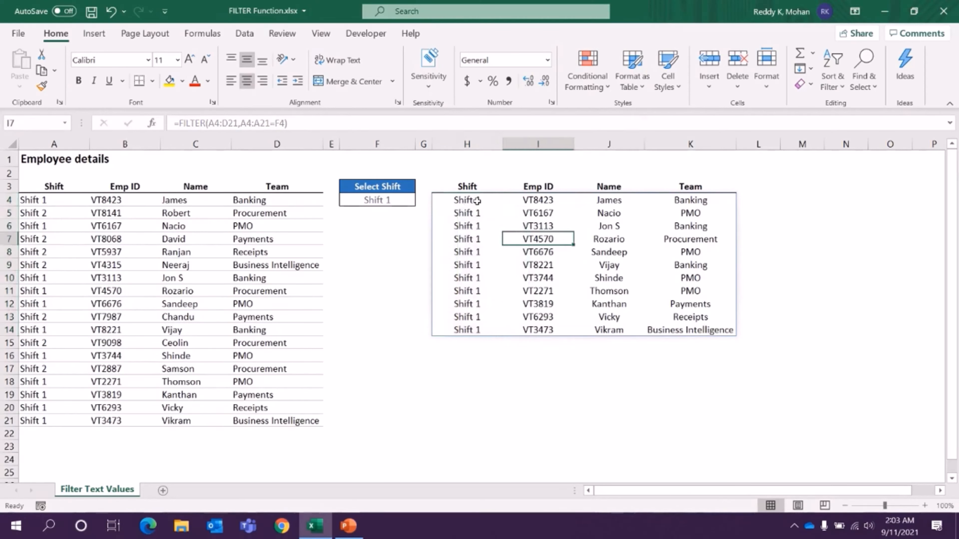
left_click(388, 200)
left_click(420, 200)
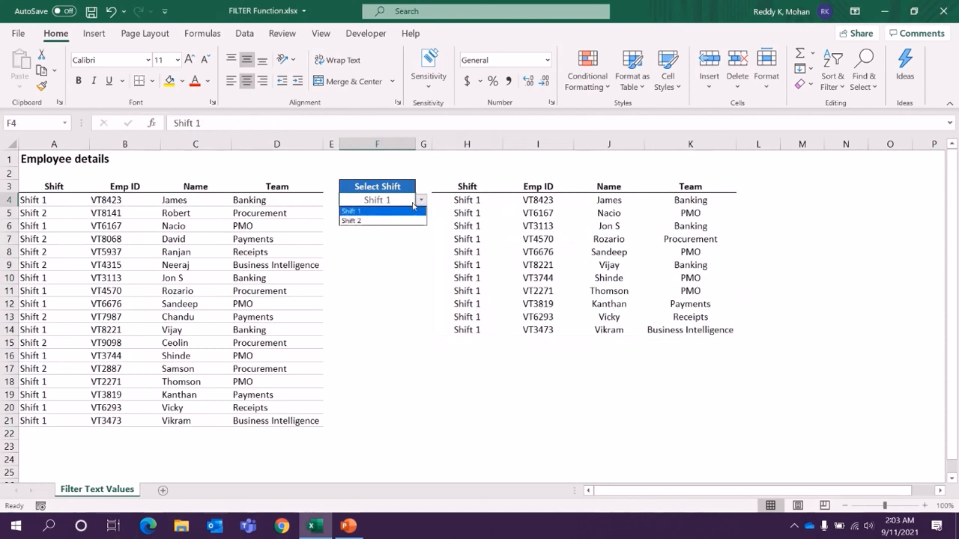
left_click(403, 220)
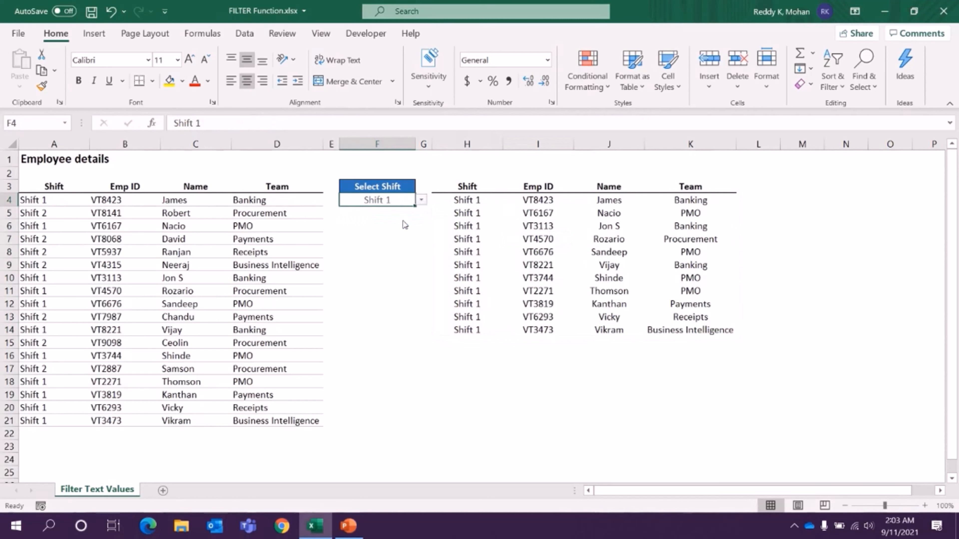
left_click(465, 202)
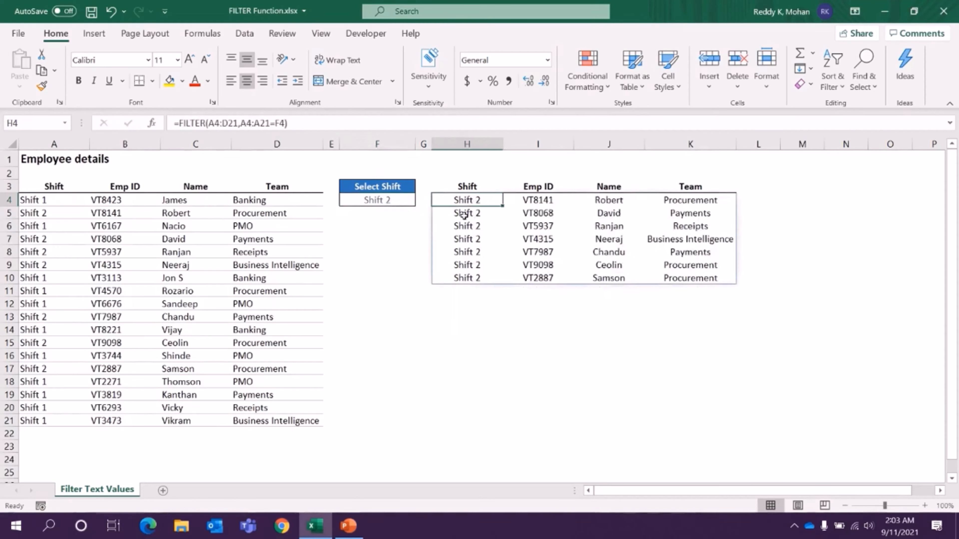
left_click_drag(465, 215, 686, 278)
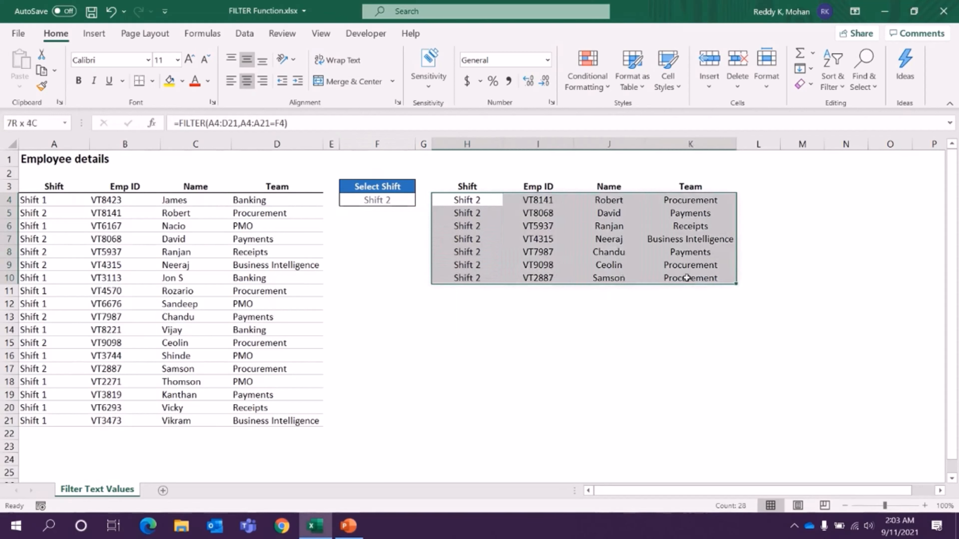
left_click_drag(490, 203, 492, 275)
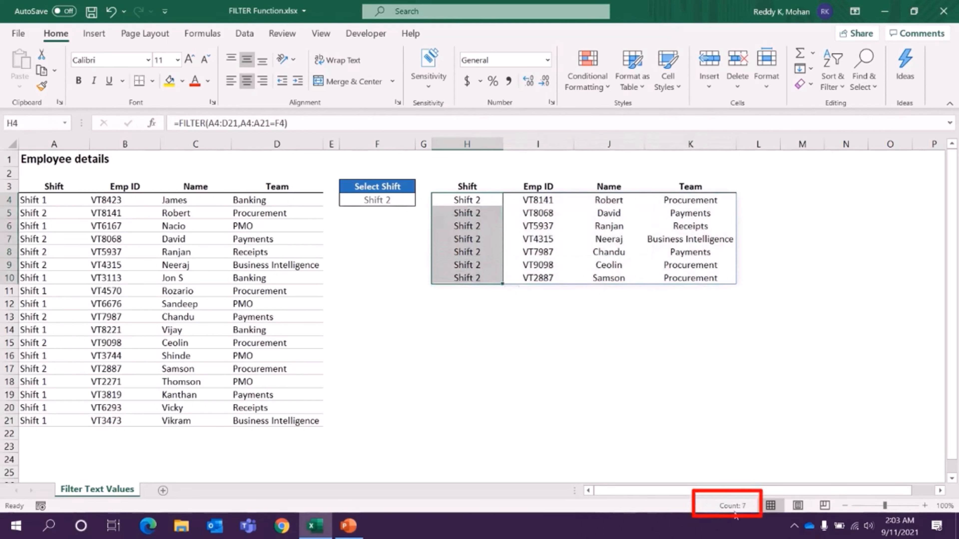
Set the Select Shift cell back to Shift 1 and check the Shift column of the filtered list.
left_click(395, 202)
left_click(422, 203)
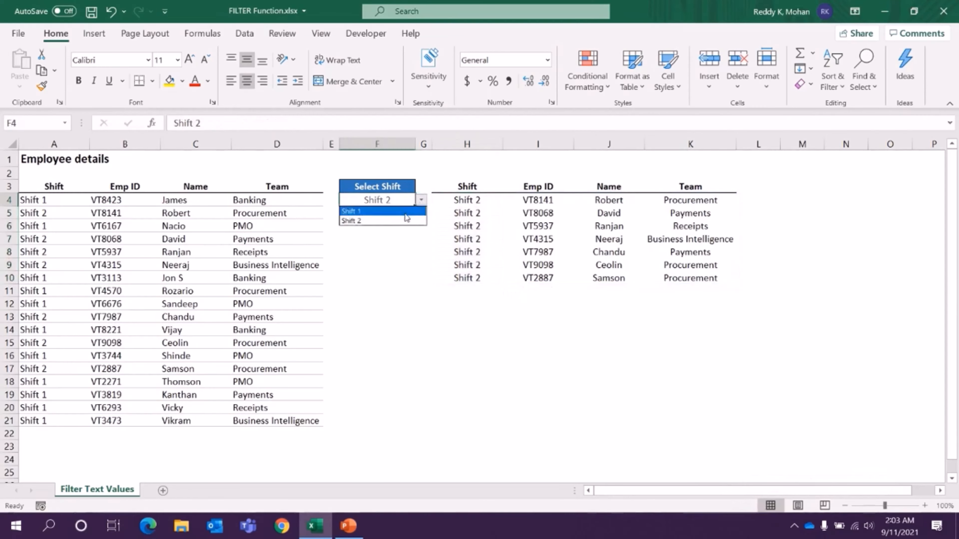
left_click(418, 213)
left_click_drag(480, 201, 478, 334)
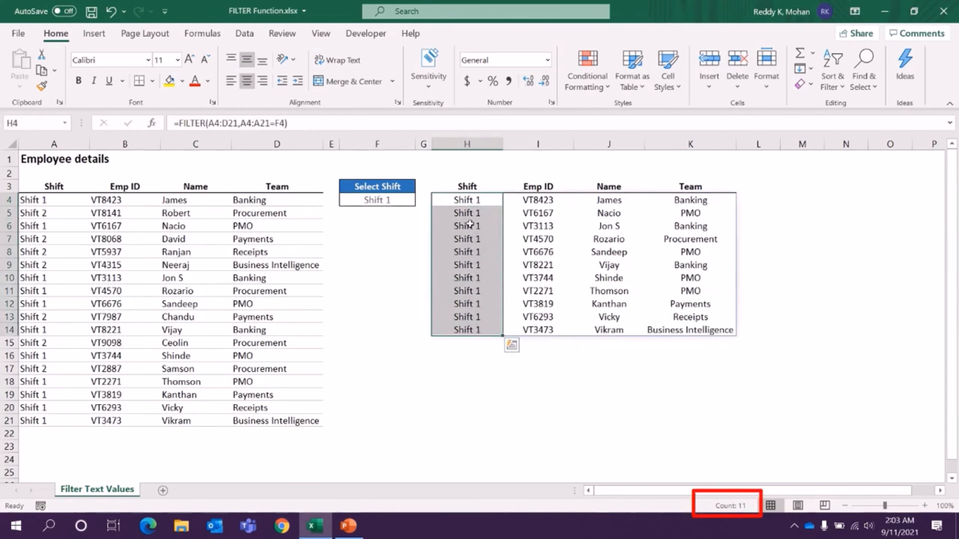
left_click(468, 198)
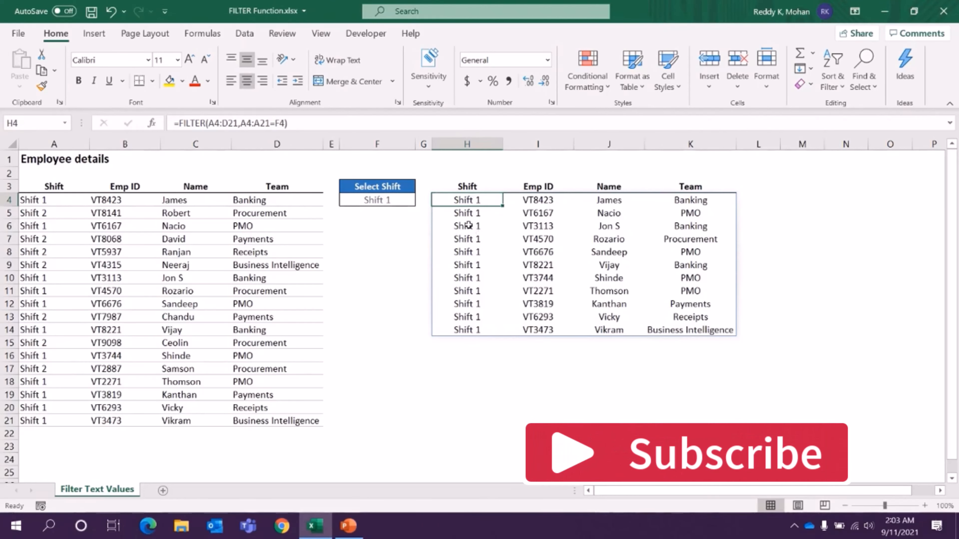
left_click(394, 201)
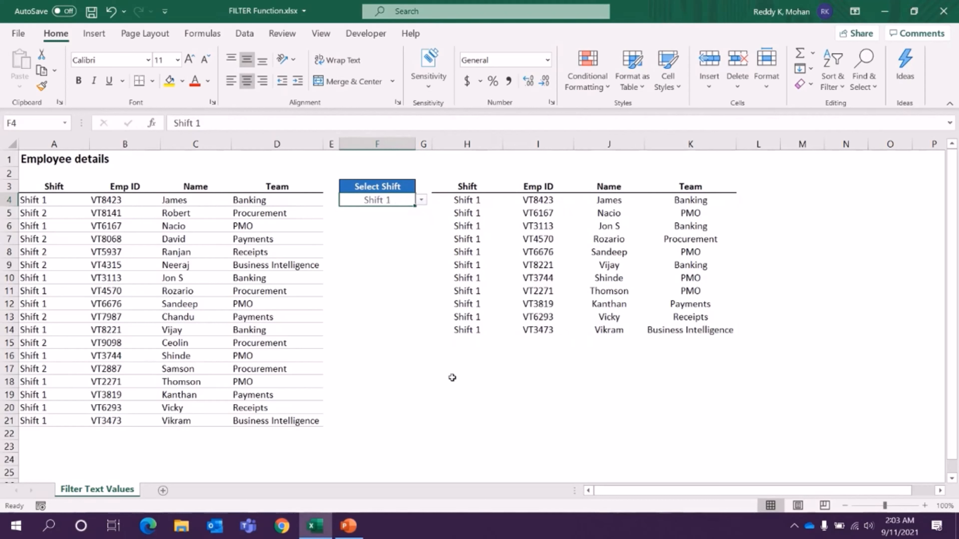
Enter a FILTER formula in H17 that returns A4:D21 where A4:A21 equals a quoted name absent from the Shift column.
left_click(453, 369)
type("=")
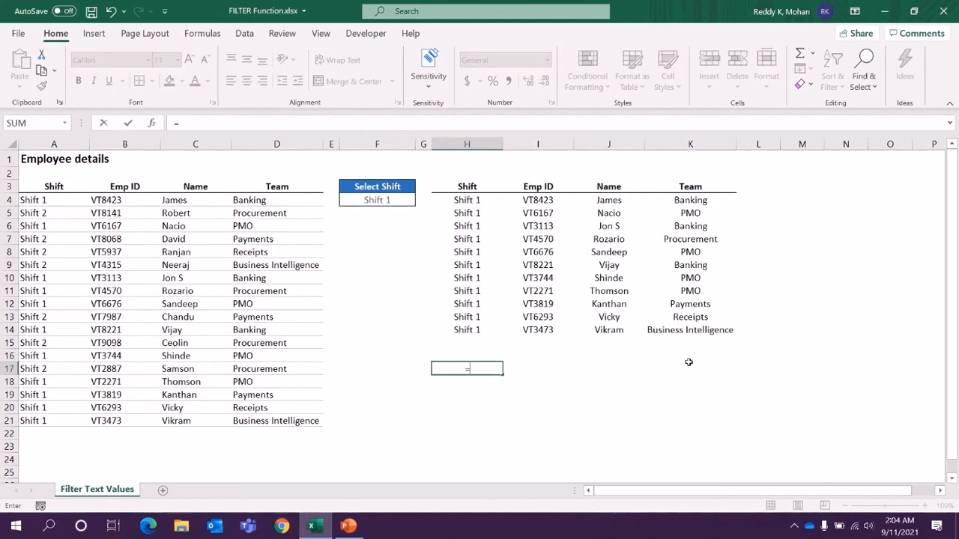
type("fil")
key("Tab")
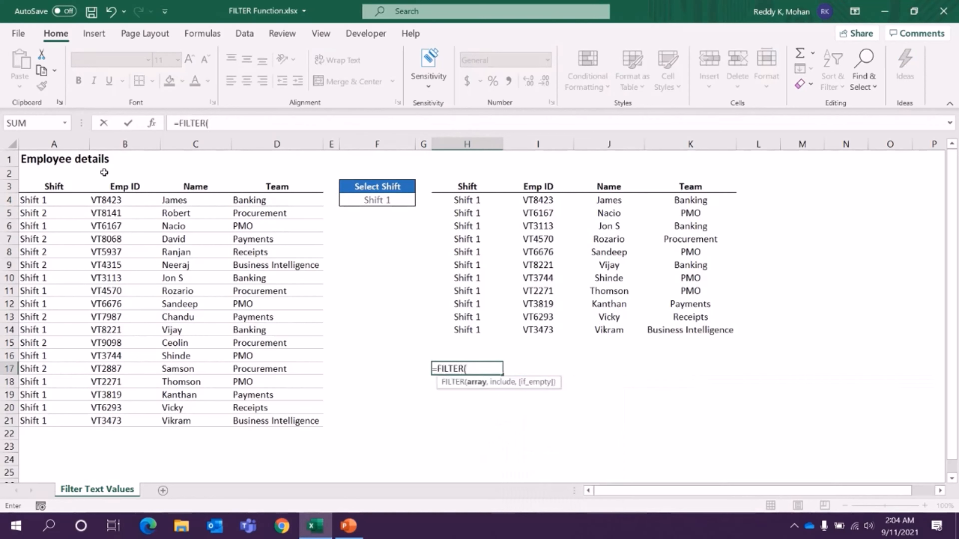
left_click_drag(52, 202, 302, 422)
type(",")
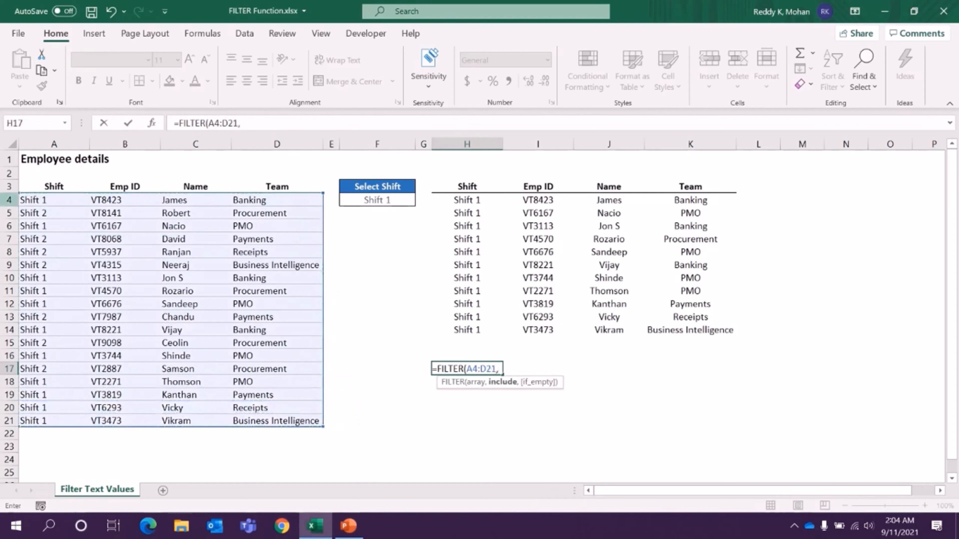
left_click(39, 197)
left_click_drag(39, 197, 39, 413)
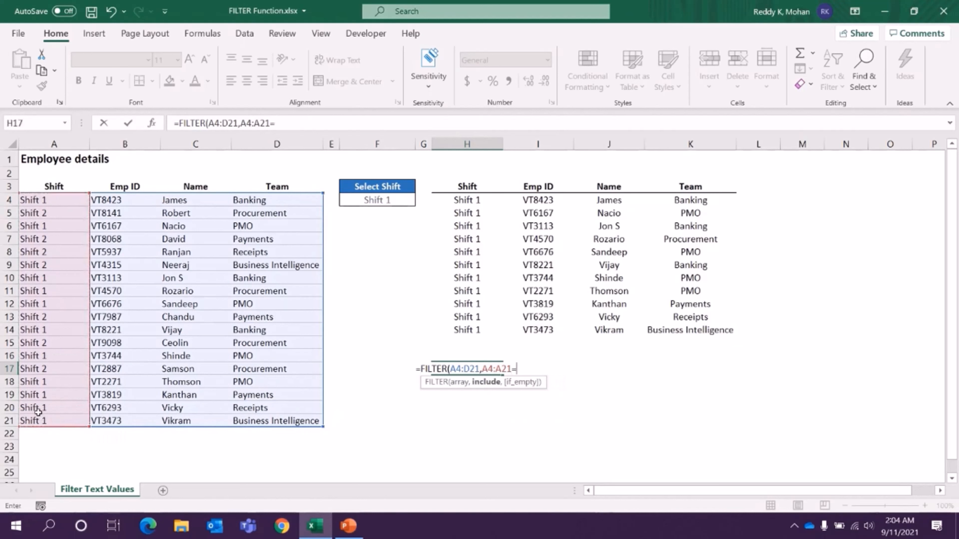
type("=\"")
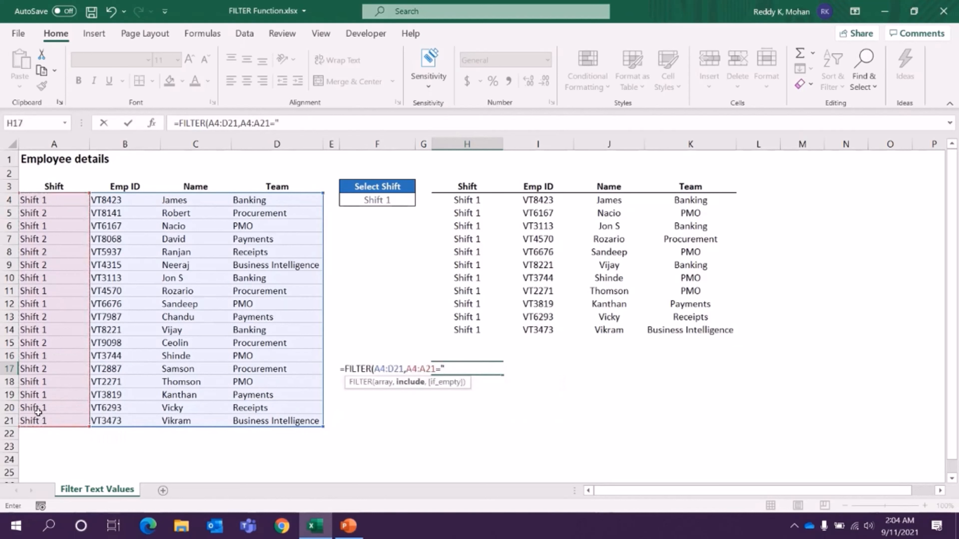
type("Chethan Pix")
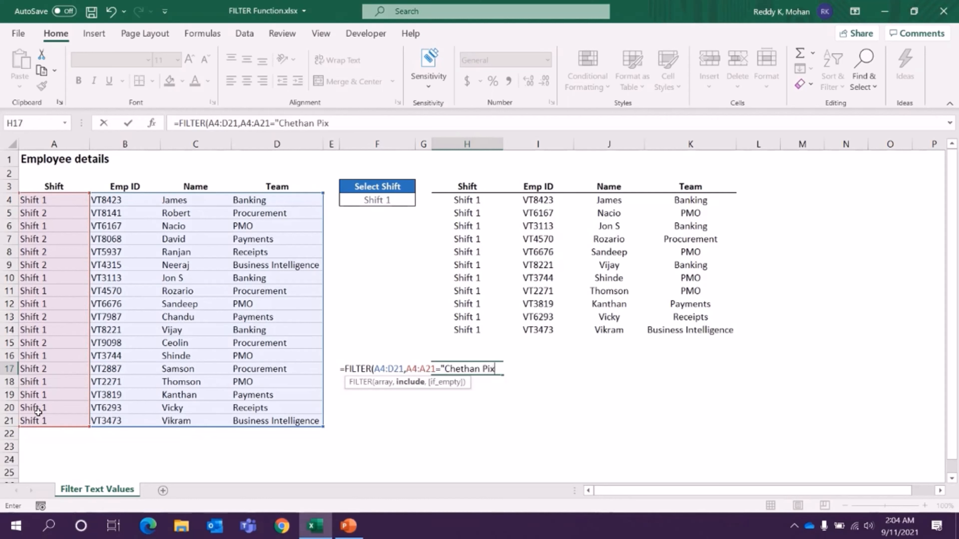
type("el\"")
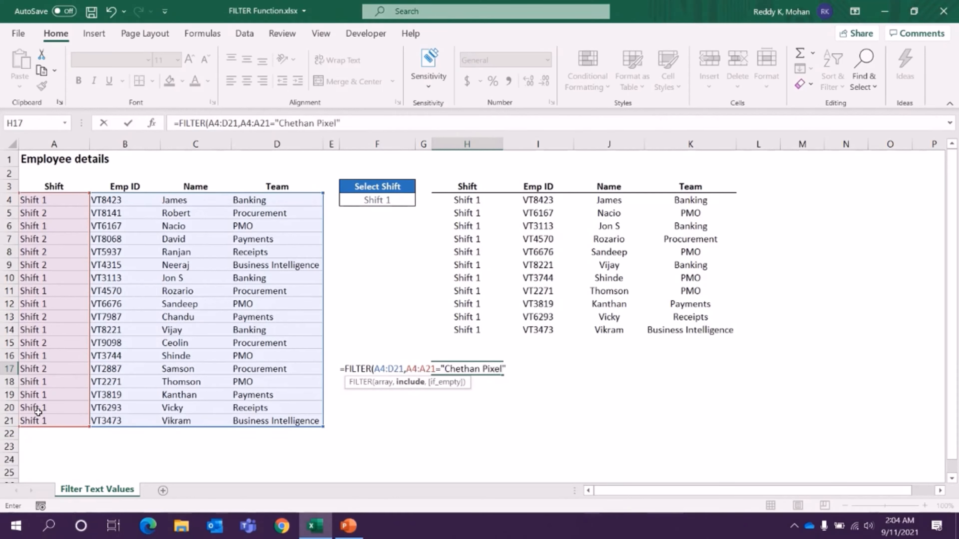
type(")")
key("Return")
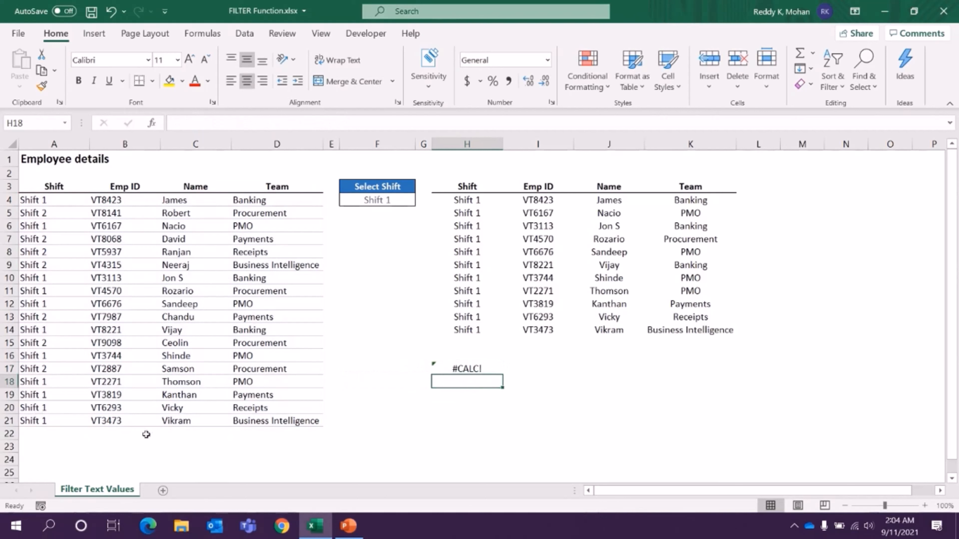
Add "No Results found" as the if_empty argument of the FILTER formula in H17.
left_click(466, 368)
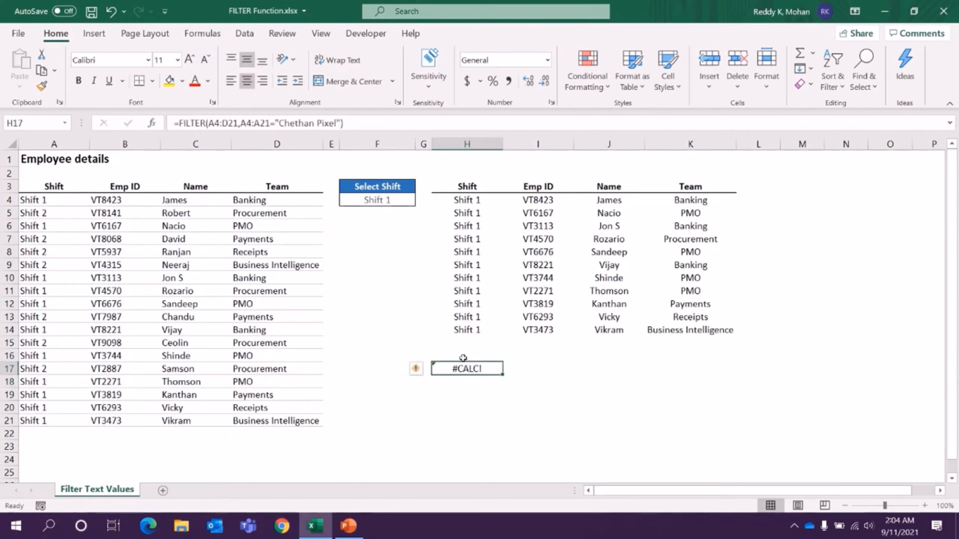
double_click(463, 369)
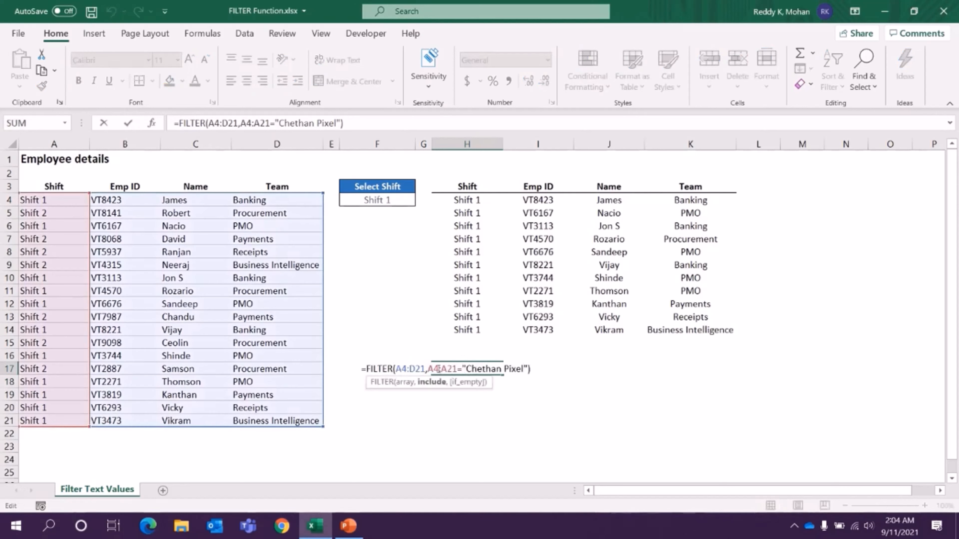
left_click_drag(479, 369, 510, 370)
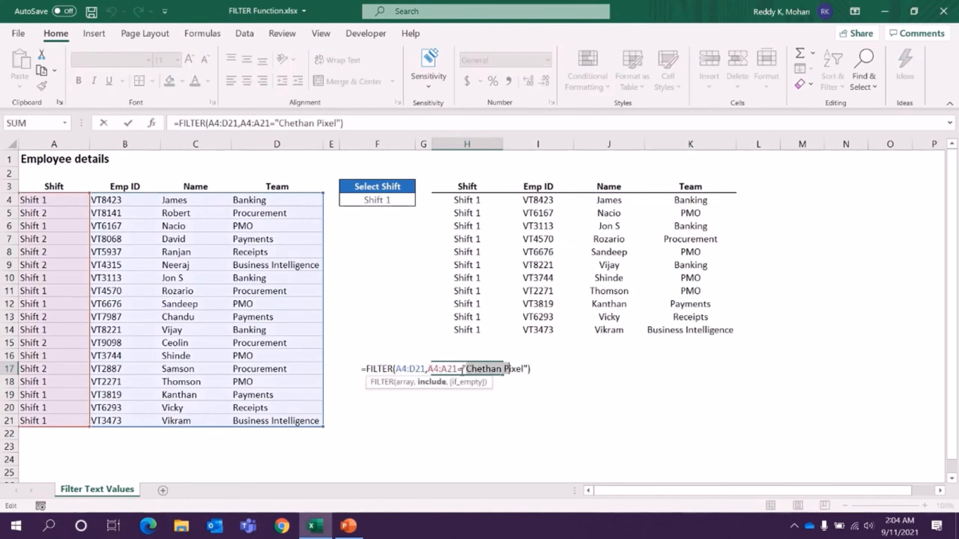
left_click_drag(430, 370, 456, 369)
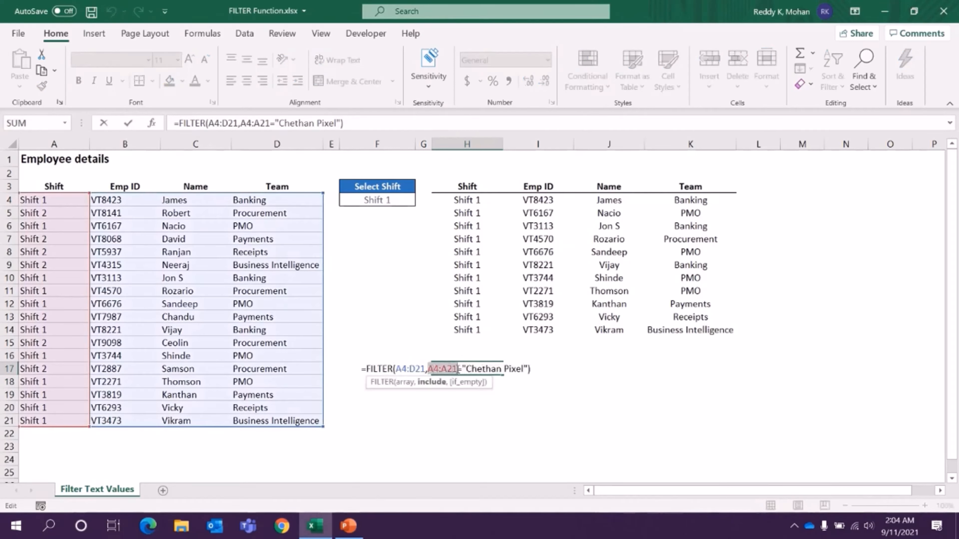
left_click(529, 369)
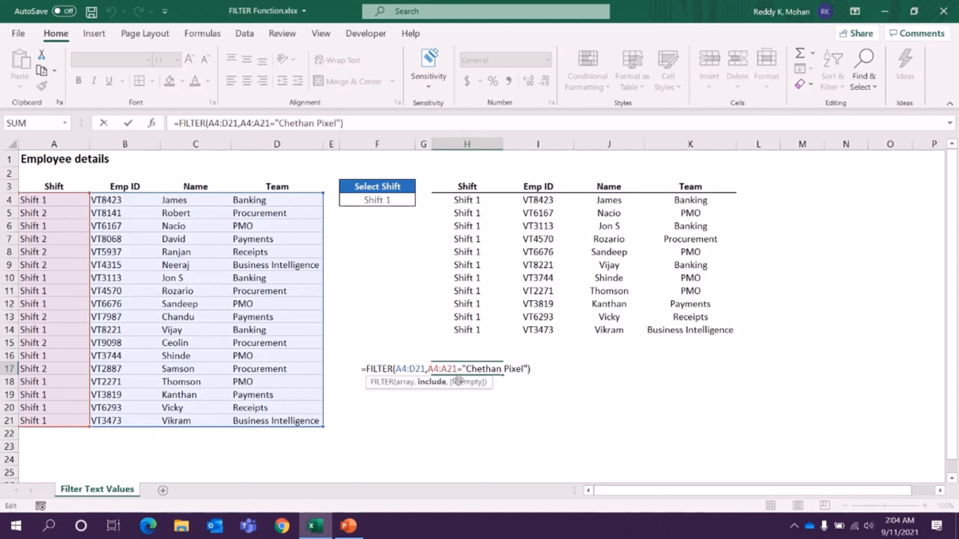
type(",")
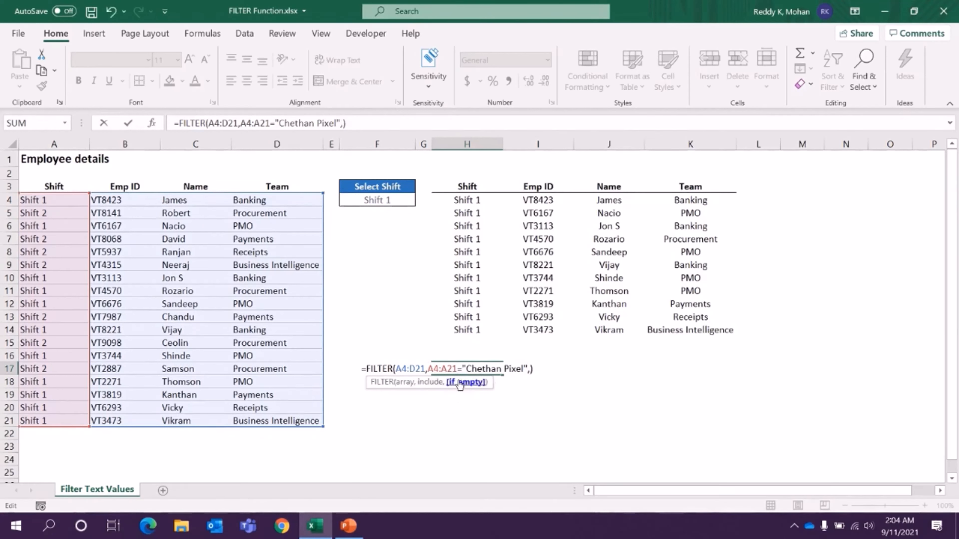
type("\"No Resu")
type("lts found")
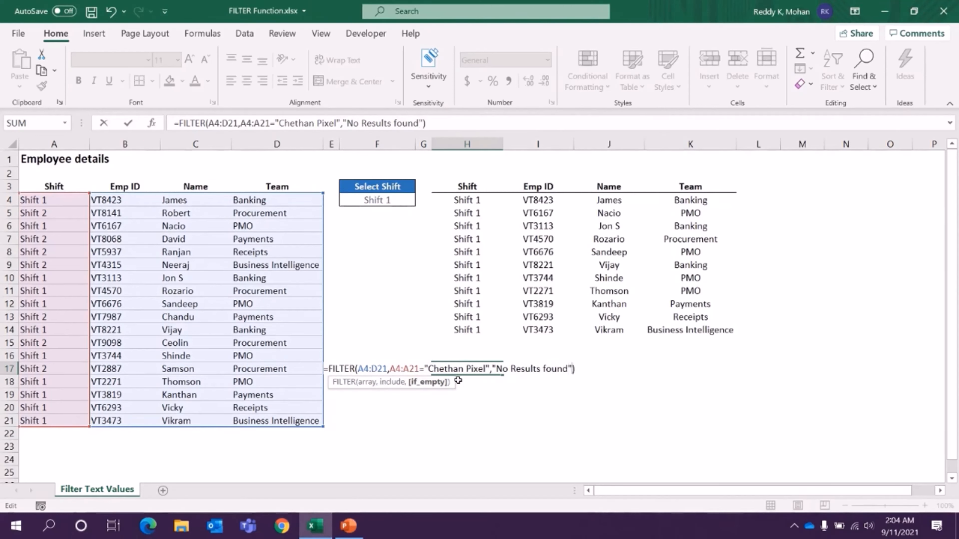
key("Return")
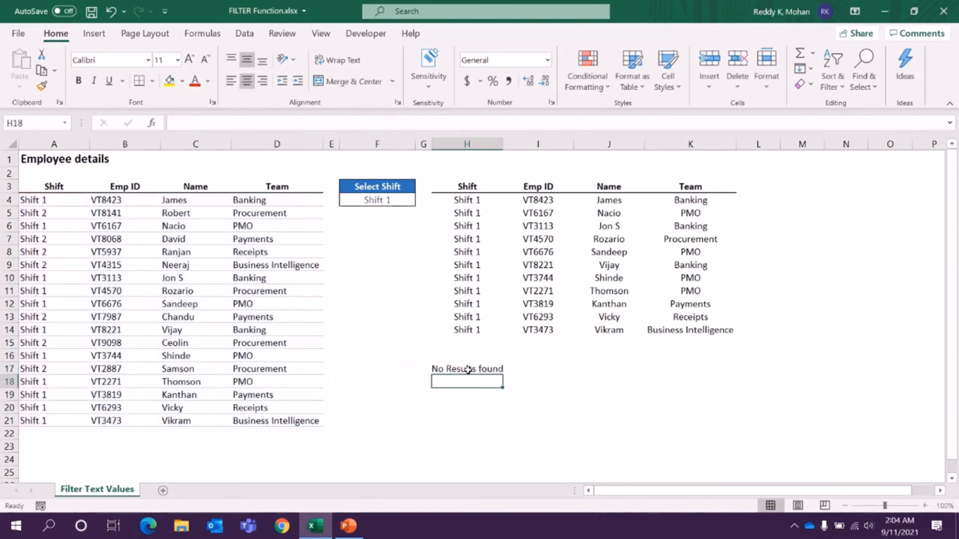
Append the letter "a" to the first word of the name criterion in H17's FILTER formula.
left_click(469, 370)
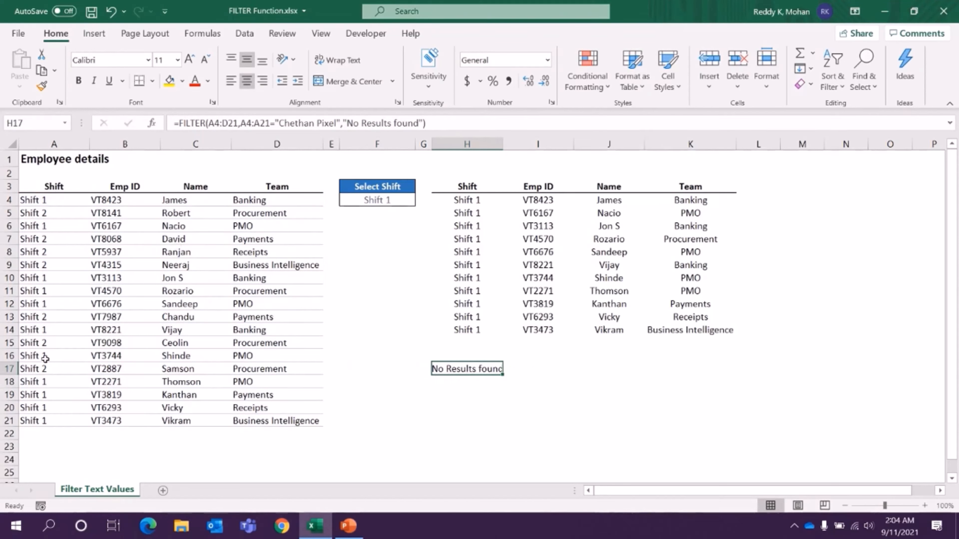
double_click(480, 369)
type("s")
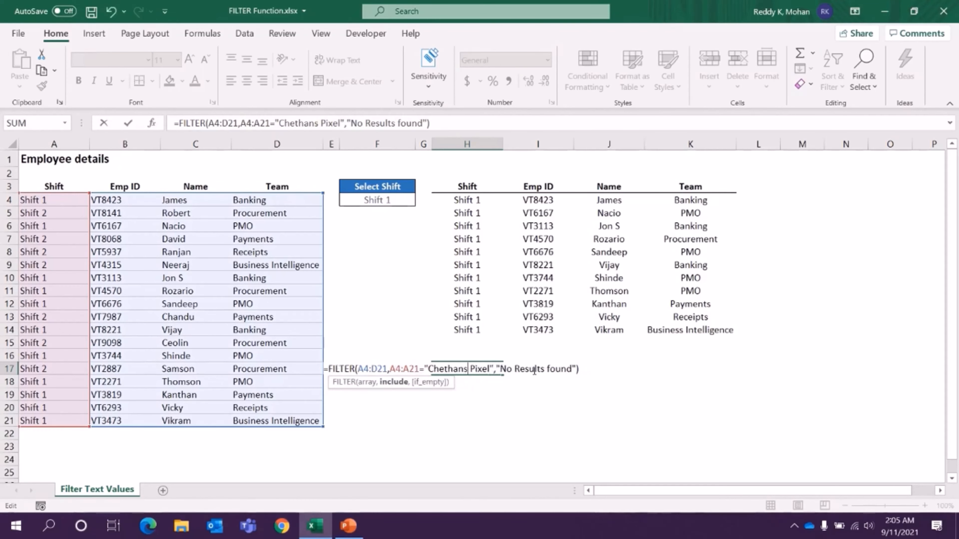
key("Return")
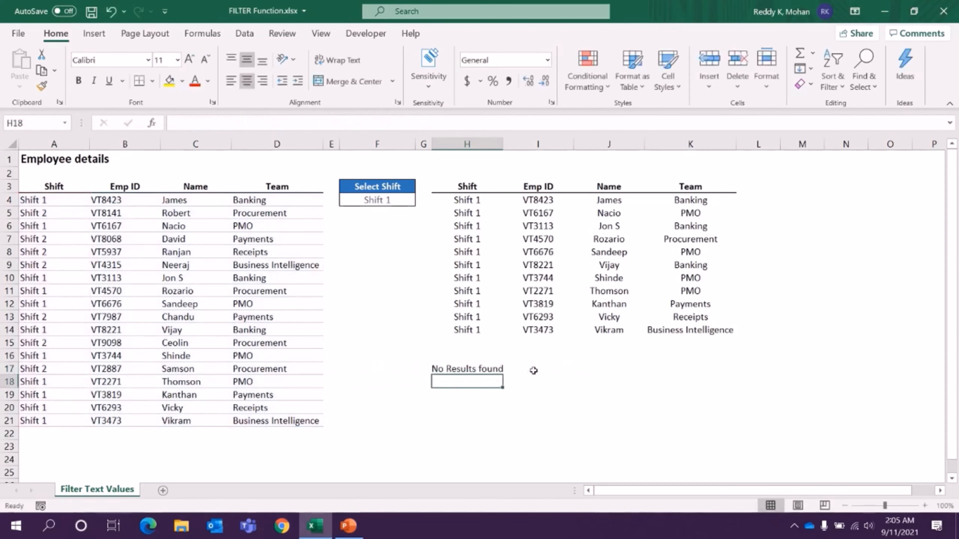
Replace the name criterion in H17's FILTER formula with "Shift 1".
left_click(469, 370)
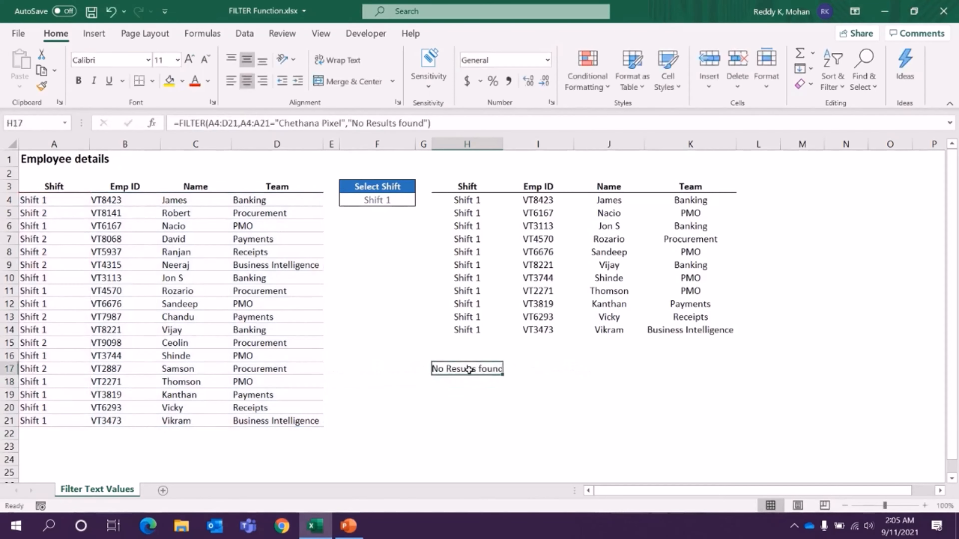
double_click(478, 369)
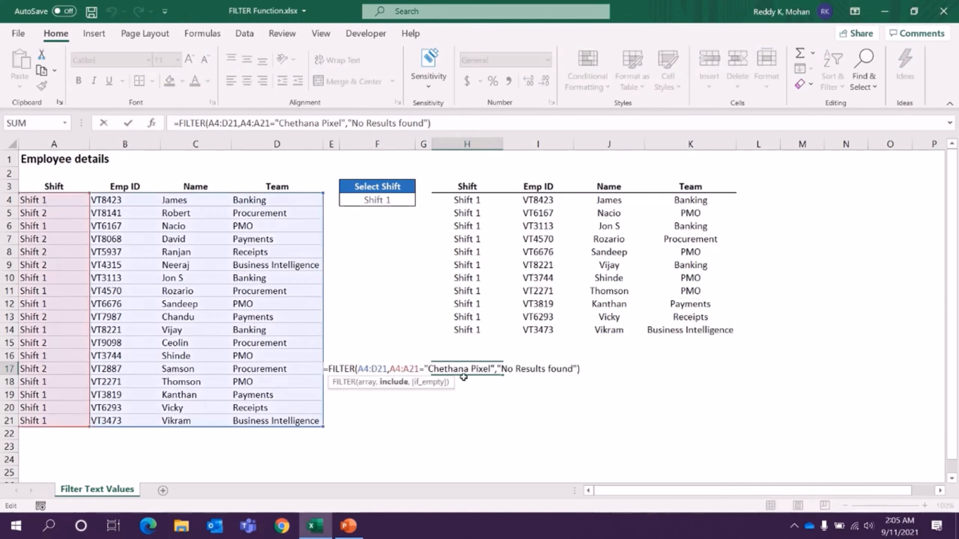
left_click_drag(429, 370, 492, 370)
type("Shift")
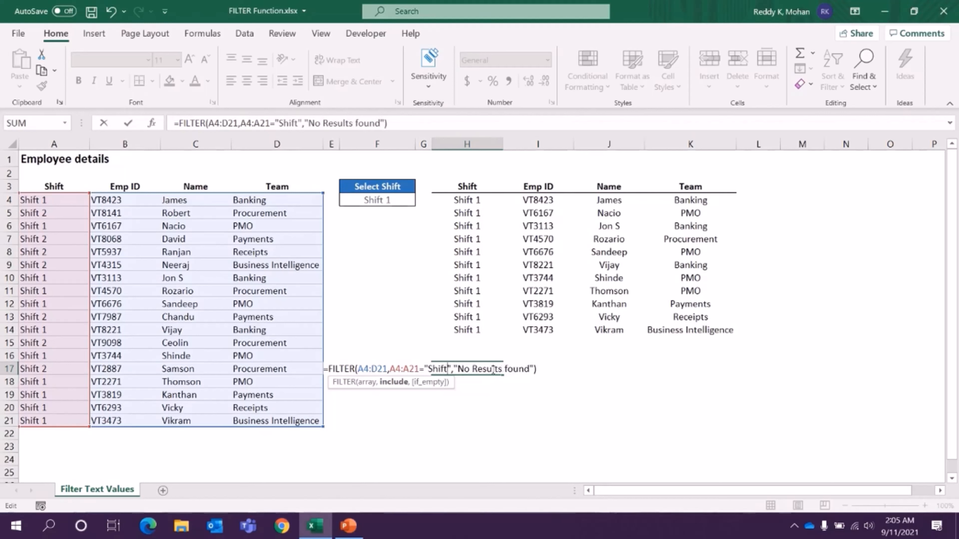
type(" 1")
key("Return")
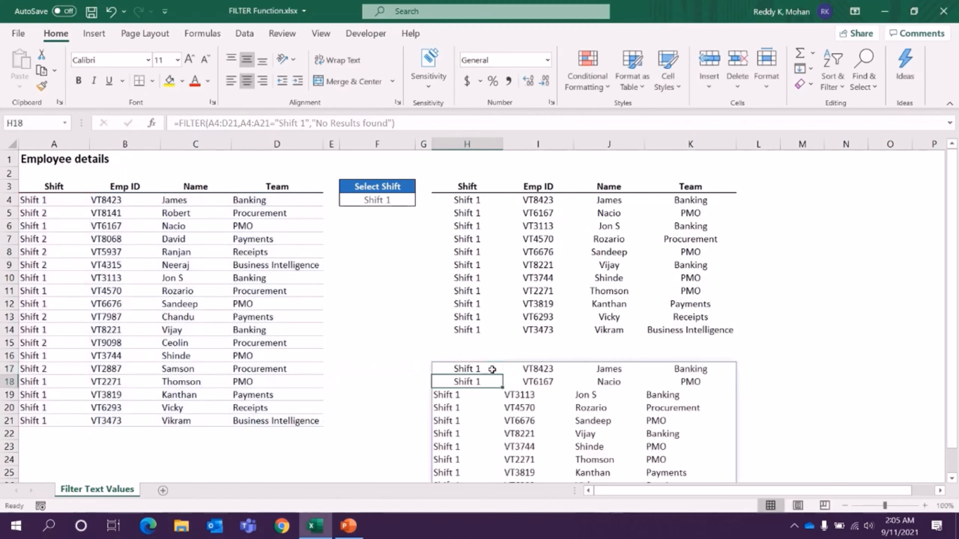
Copy the cell formatting of H19 onto H17:K18 so the second filtered list is formatted uniformly.
scroll(527, 395, "down", 3)
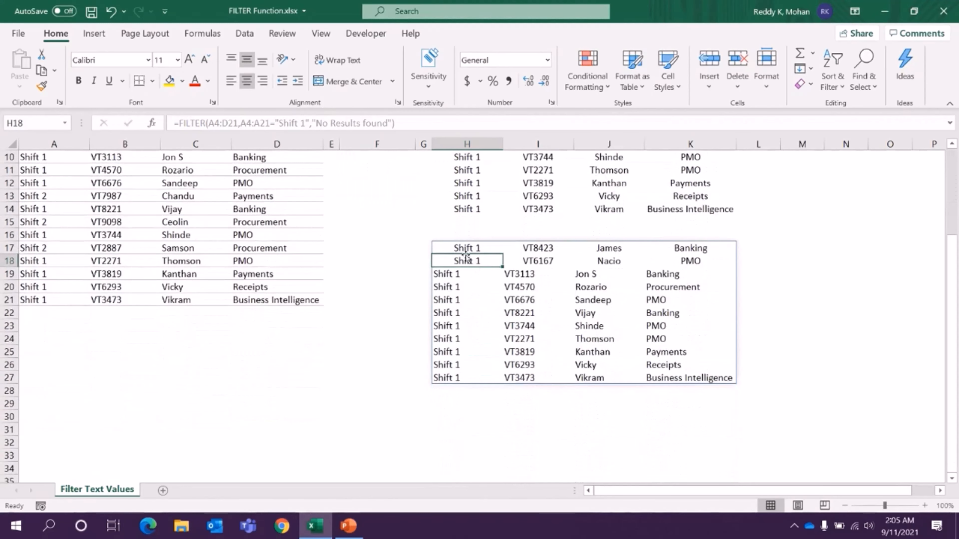
left_click(695, 264, "shift")
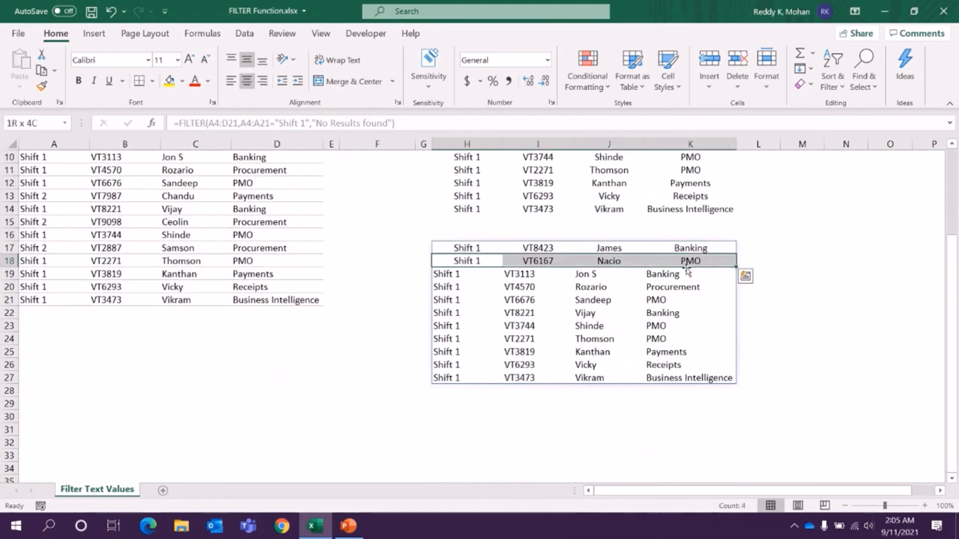
left_click(455, 273)
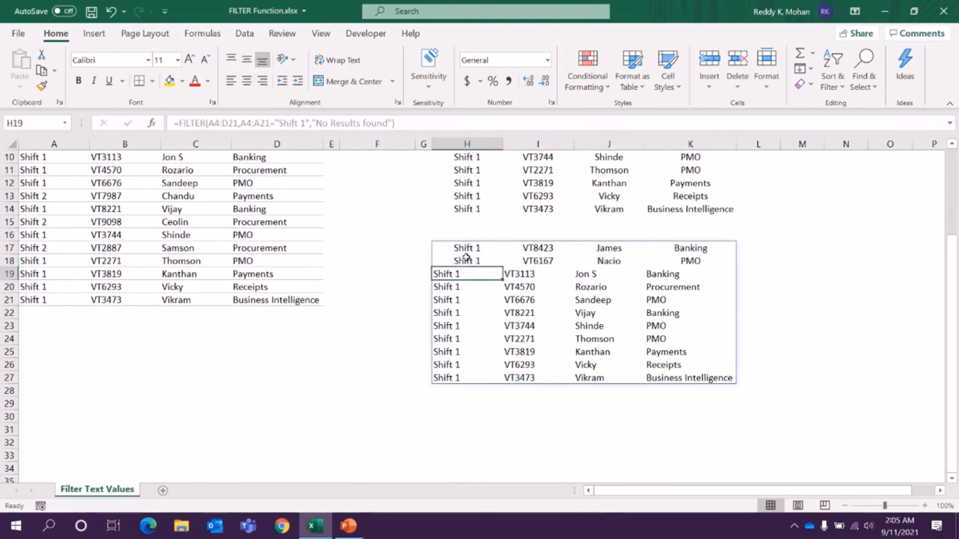
left_click(41, 87)
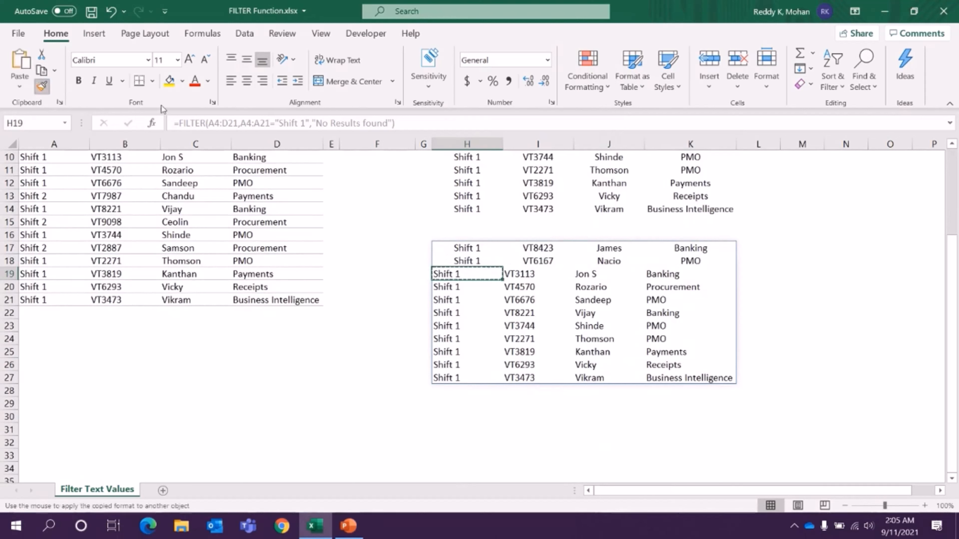
left_click_drag(472, 248, 676, 264)
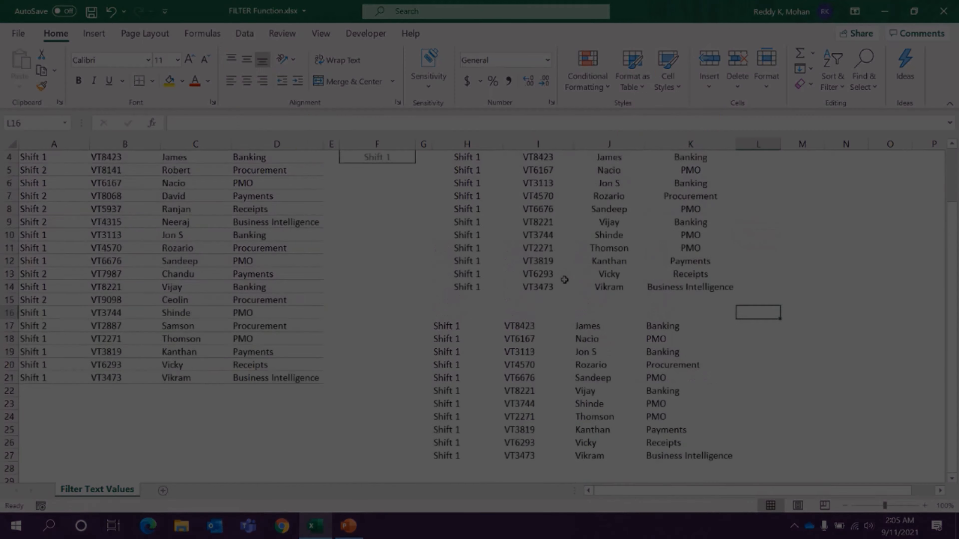